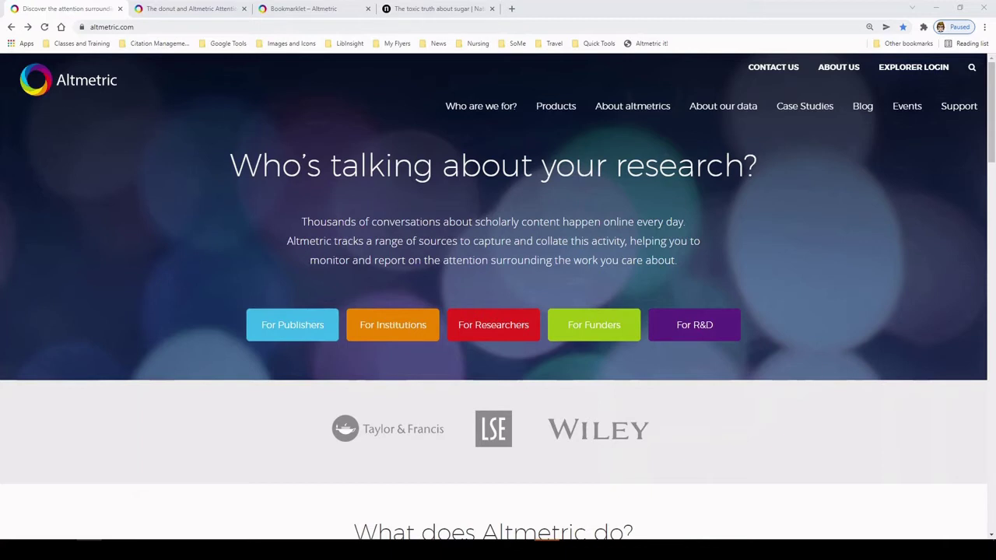
left_click(543, 106)
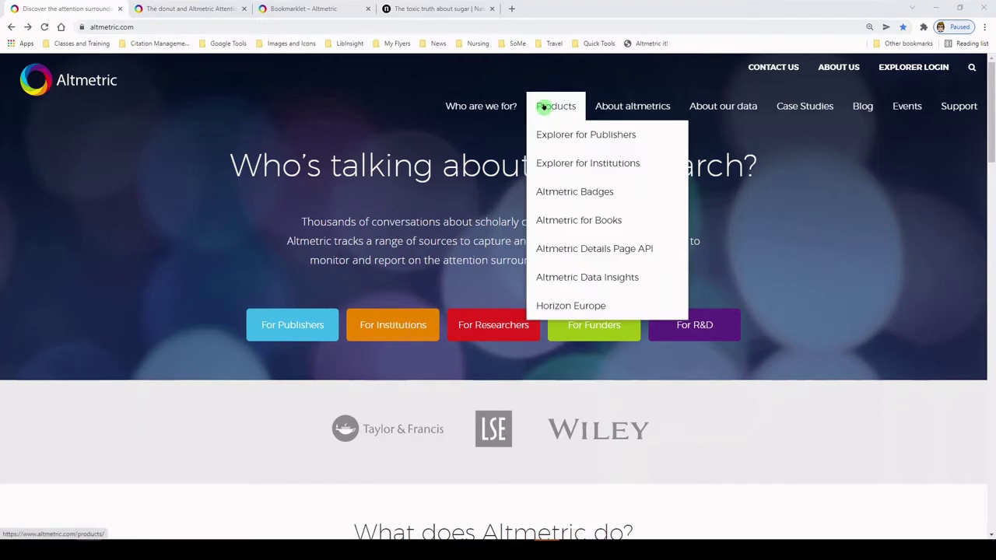
mouse_move(603, 107)
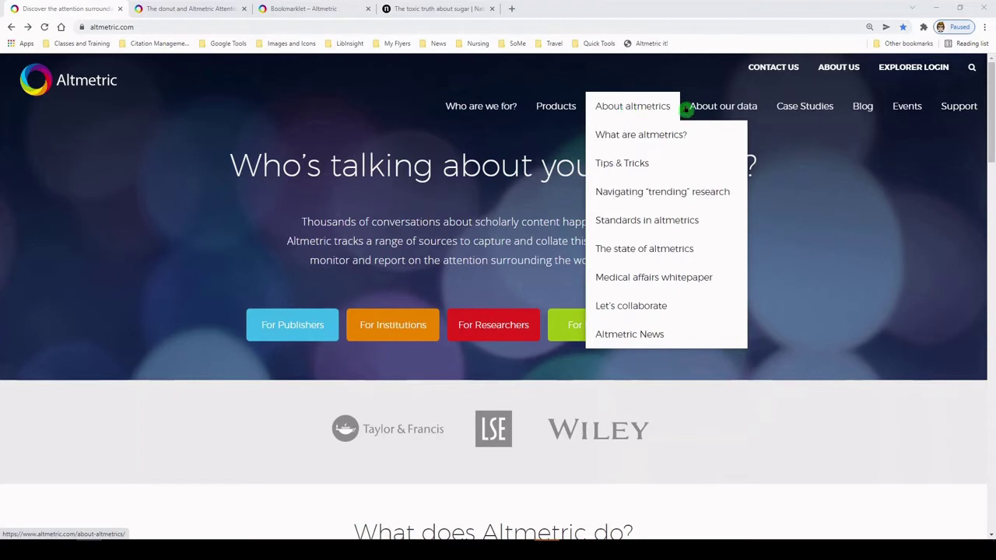
mouse_move(714, 108)
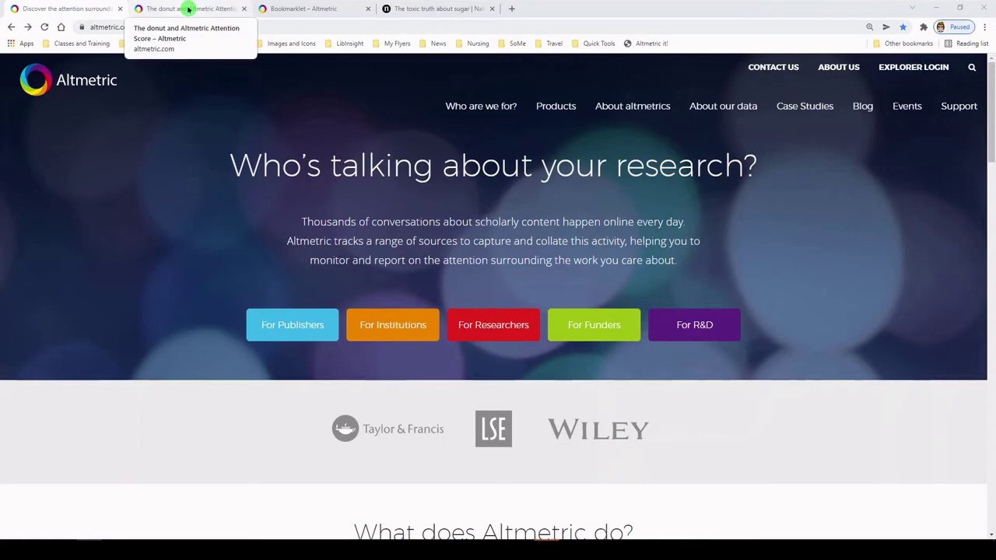
- Read the page on the donut and Altmetric Attention Score, including the donut's colour legend and the example donuts
left_click(188, 10)
scroll(728, 490, "up", 10)
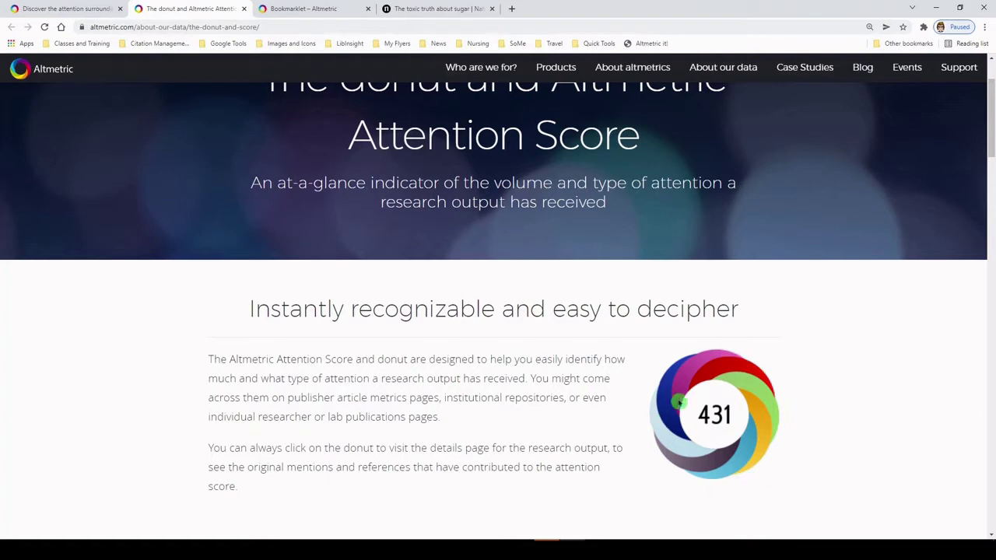
scroll(844, 437, "down", 1)
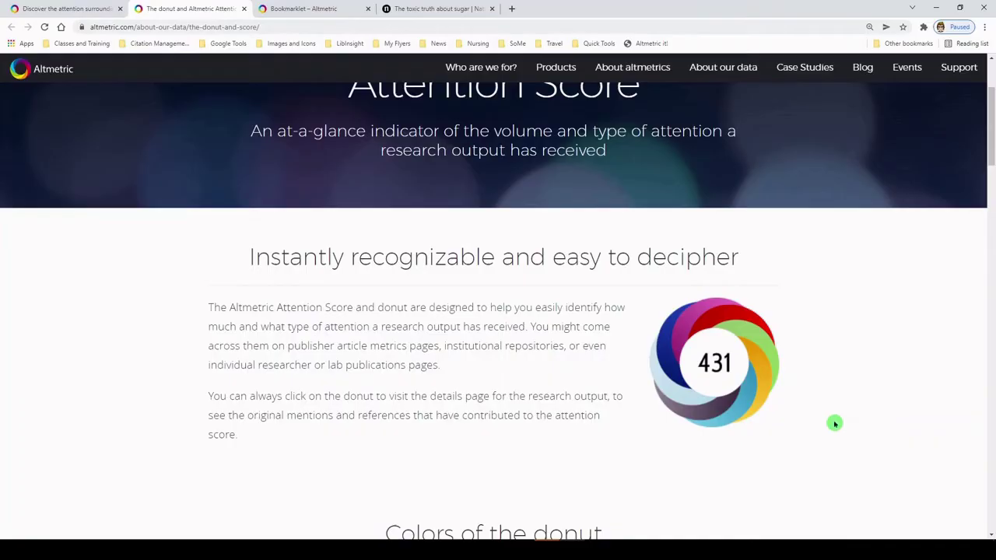
scroll(802, 396, "down", 3)
scroll(805, 397, "down", 2)
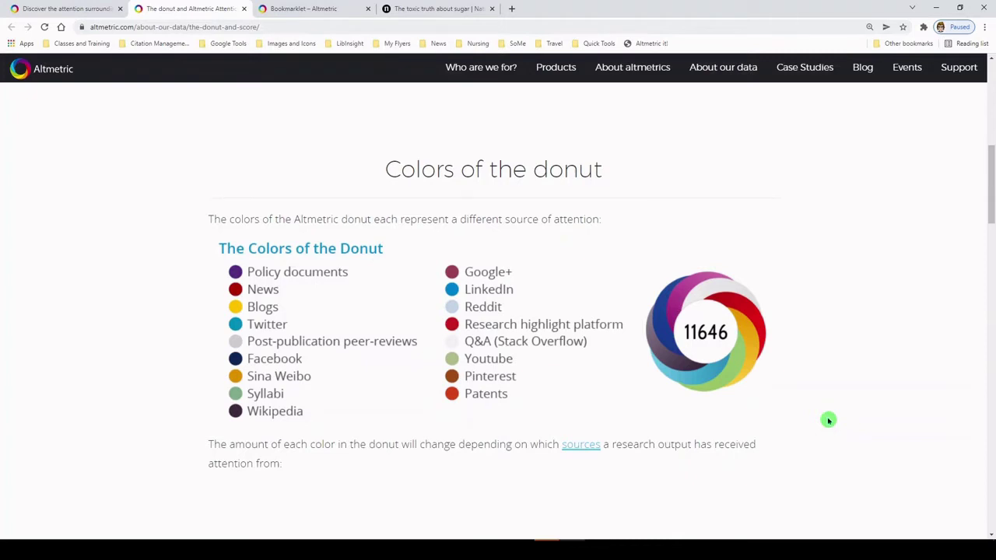
scroll(828, 420, "down", 3)
scroll(829, 421, "down", 1)
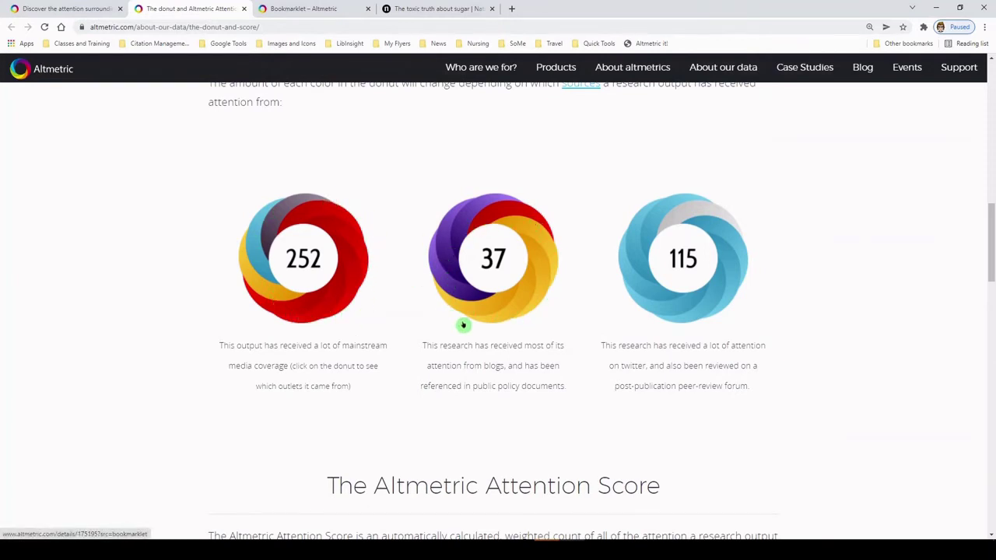
scroll(609, 366, "down", 1)
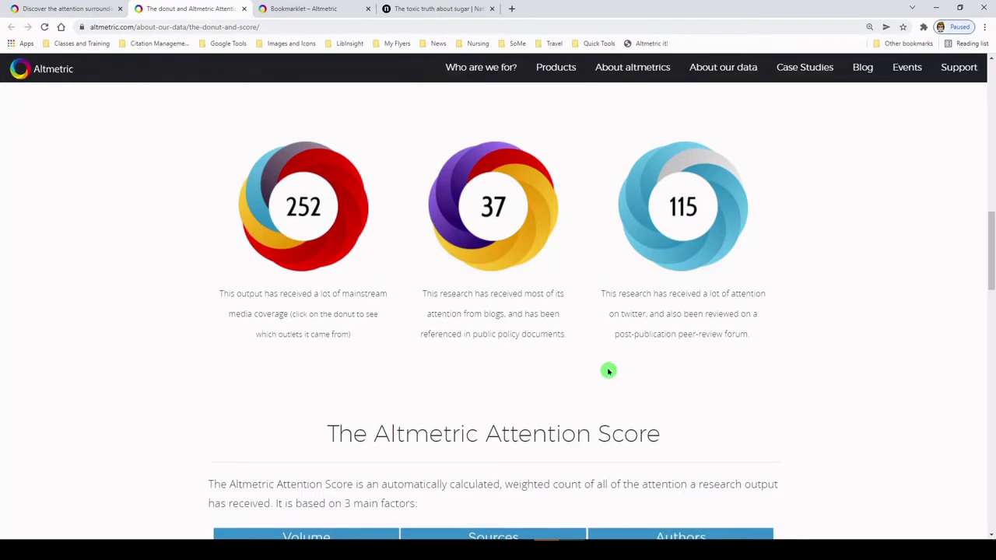
scroll(610, 371, "up", 8)
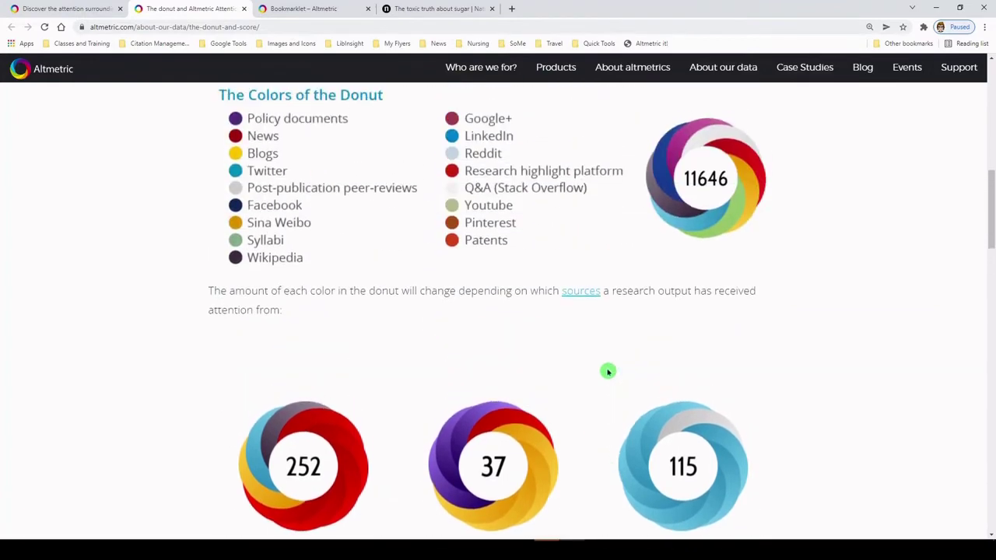
scroll(570, 421, "up", 4)
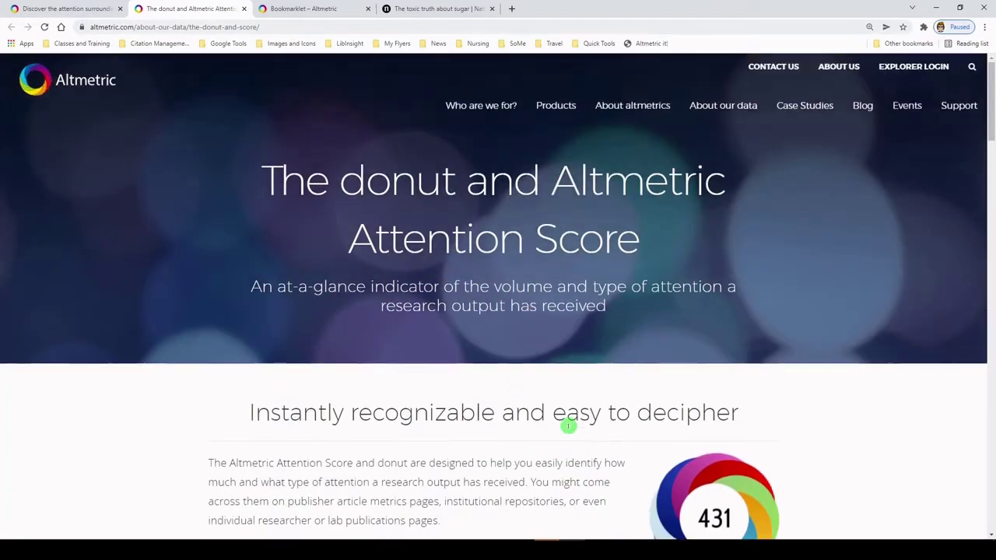
- From the Altmetric home page, go to the free tools and open the Altmetric Bookmarklet details
left_click(43, 8)
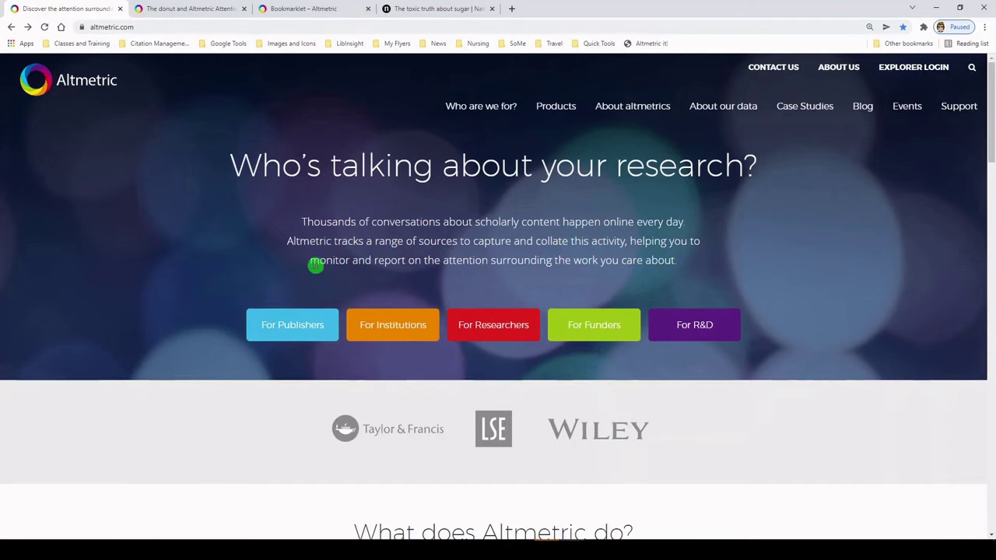
mouse_move(705, 115)
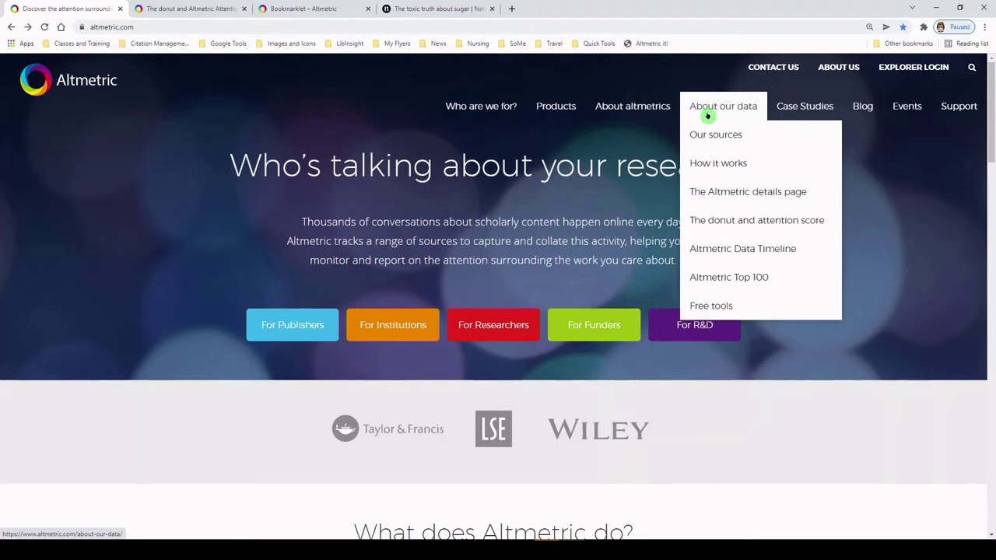
left_click(725, 308)
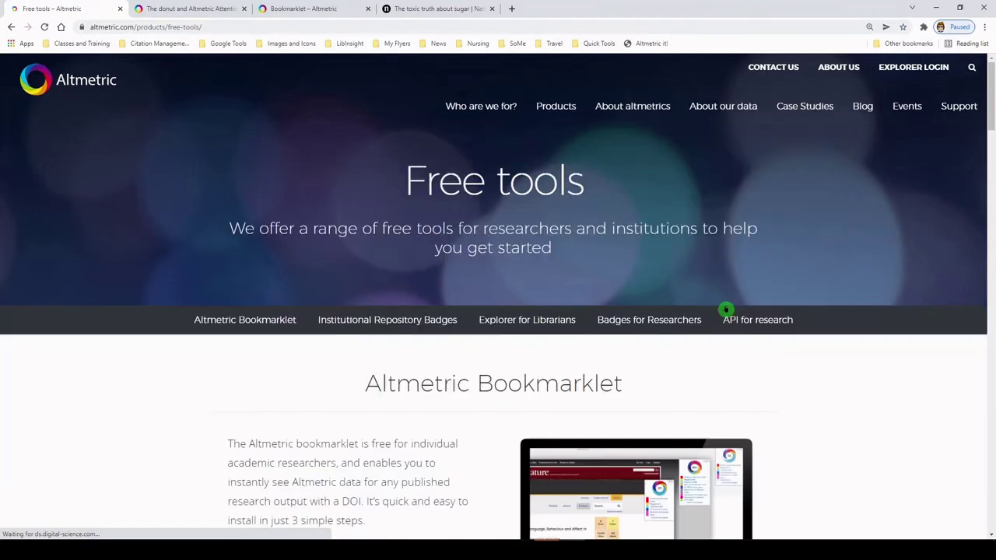
scroll(685, 324, "down", 2)
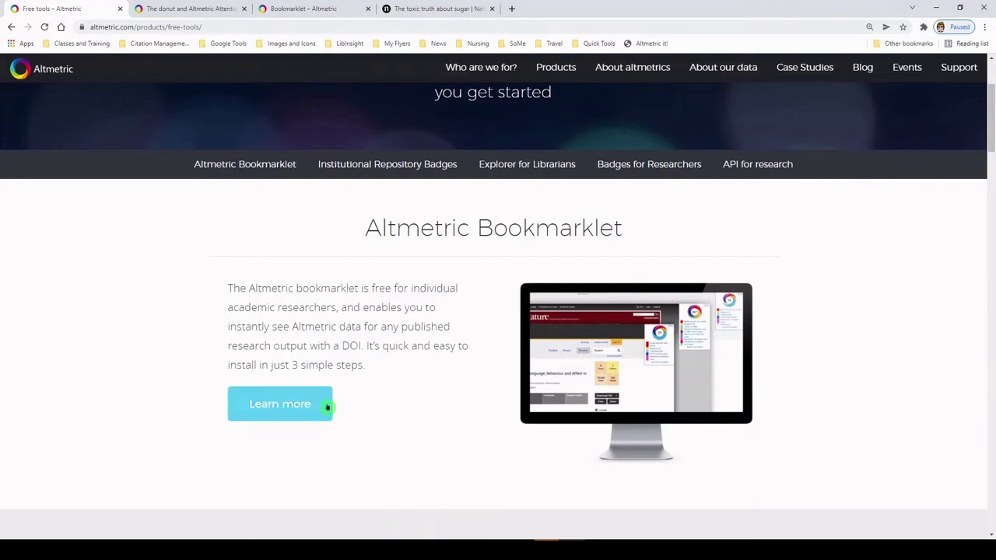
left_click(299, 409)
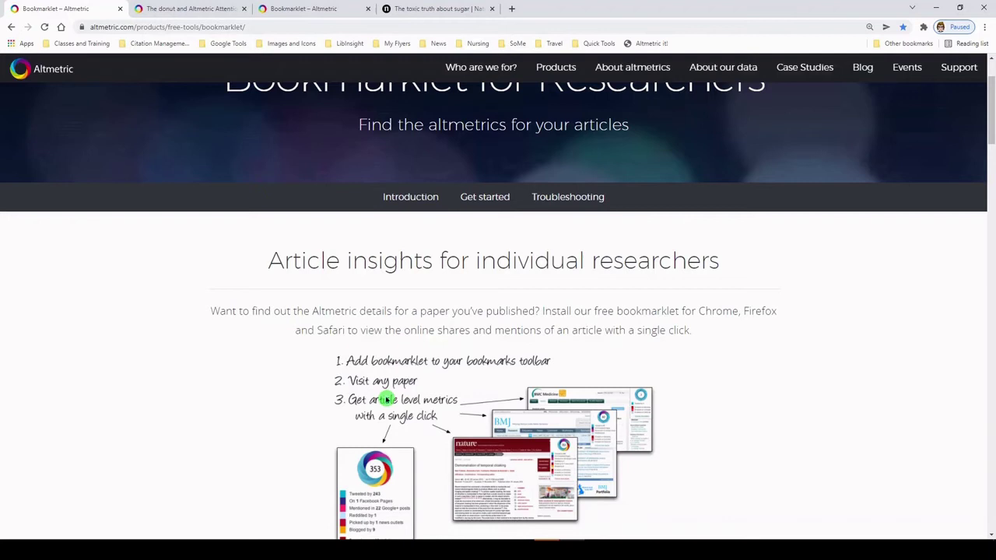
- Examine the bookmarklet page's introduction, sign-up form and list of example articles to try it out on
scroll(387, 399, "down", 5)
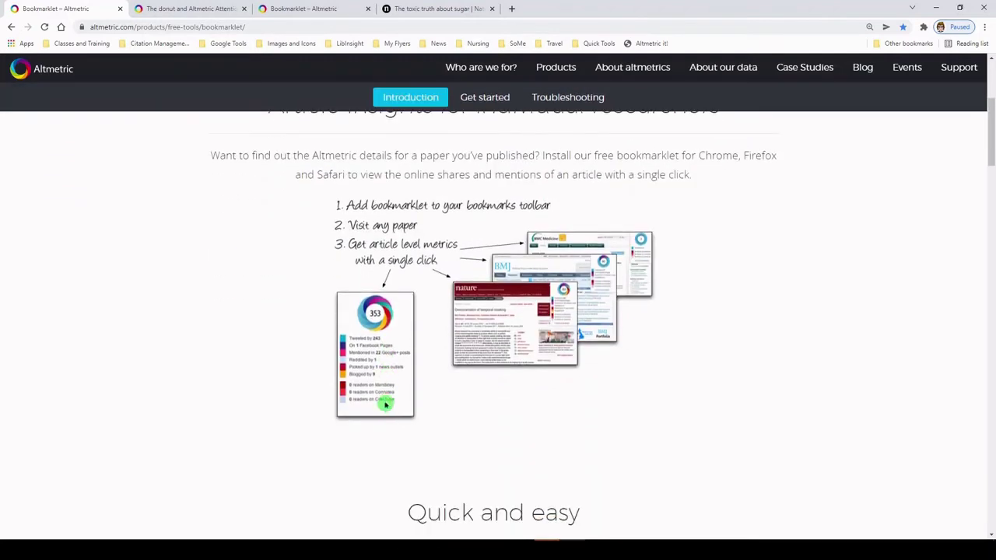
scroll(387, 413, "down", 3)
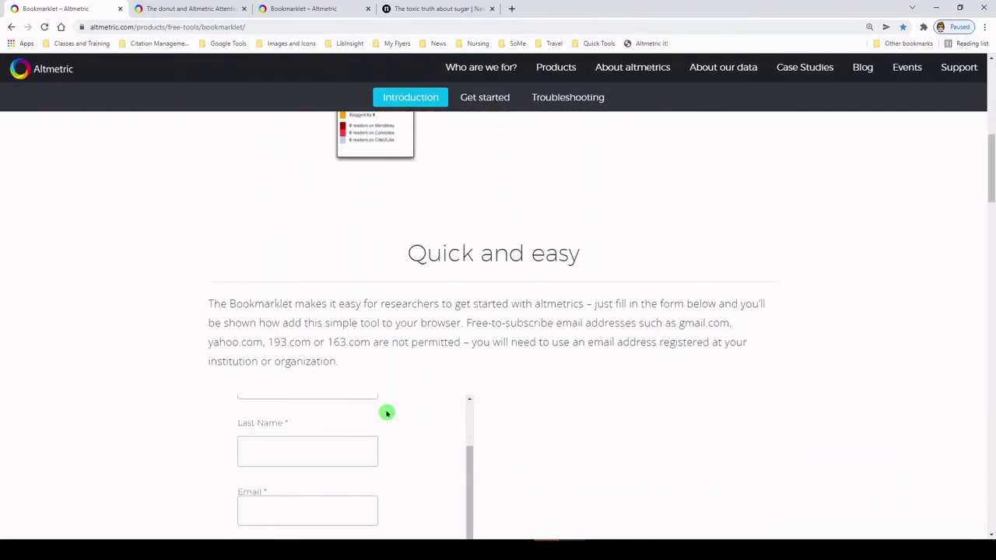
scroll(560, 392, "down", 1)
scroll(560, 393, "up", 6)
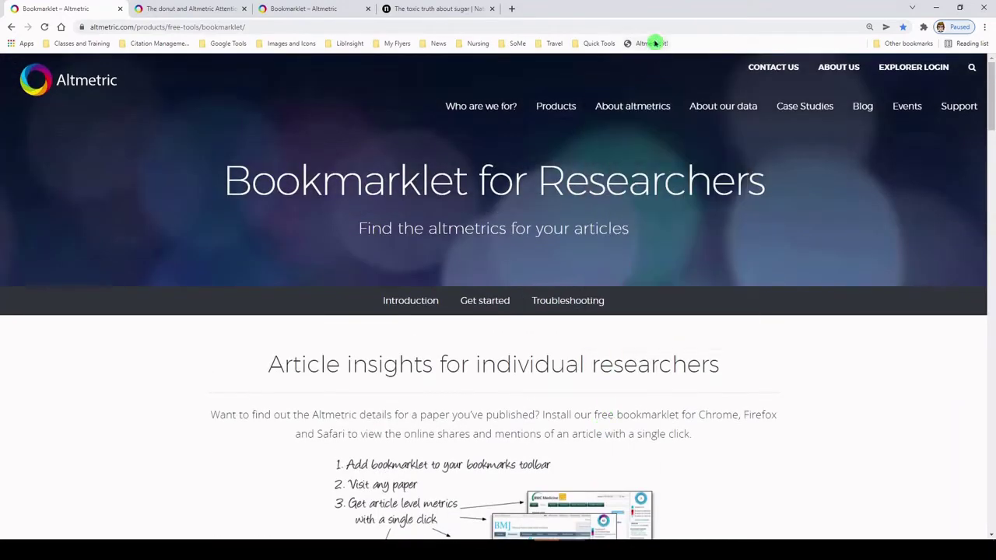
left_click(650, 43)
scroll(529, 378, "down", 5)
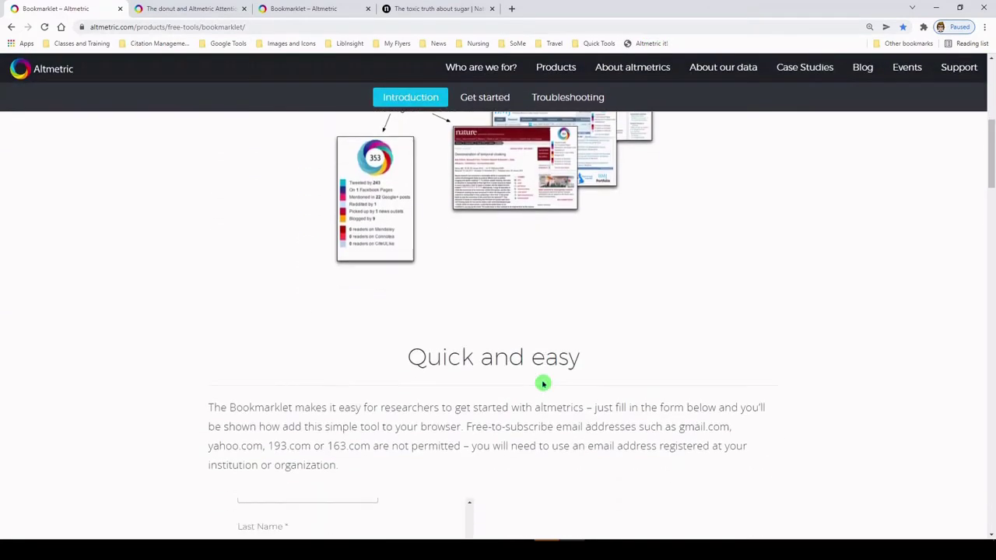
scroll(543, 383, "down", 4)
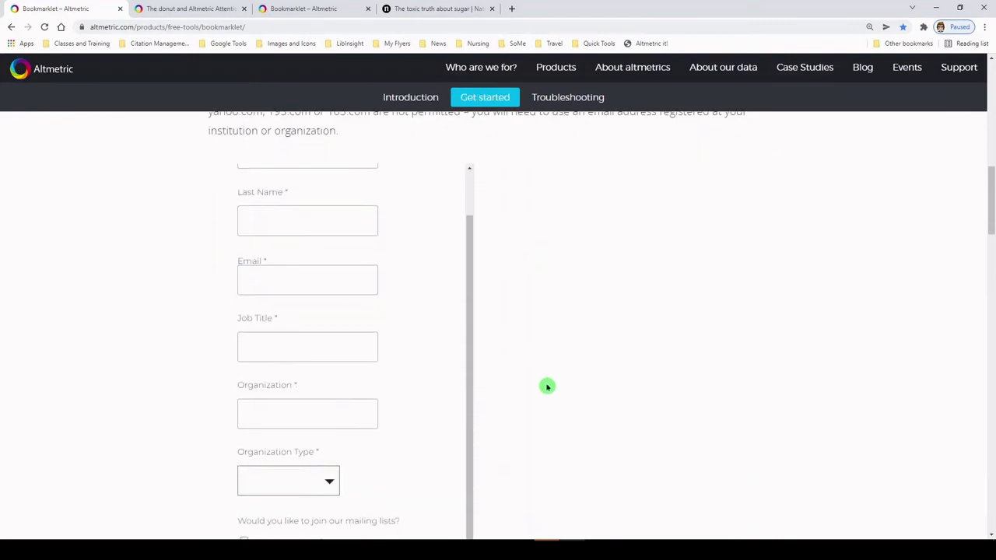
scroll(547, 386, "down", 4)
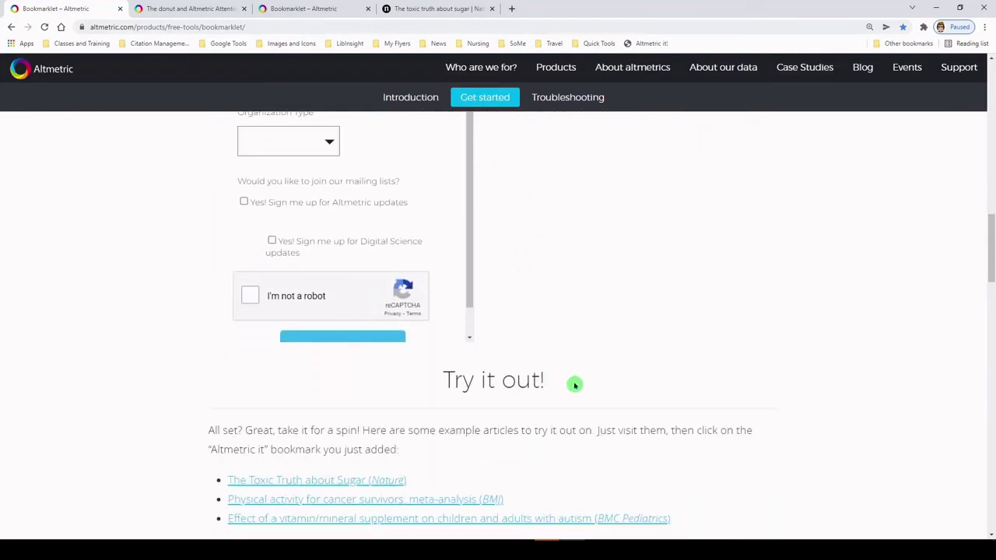
scroll(575, 385, "down", 1)
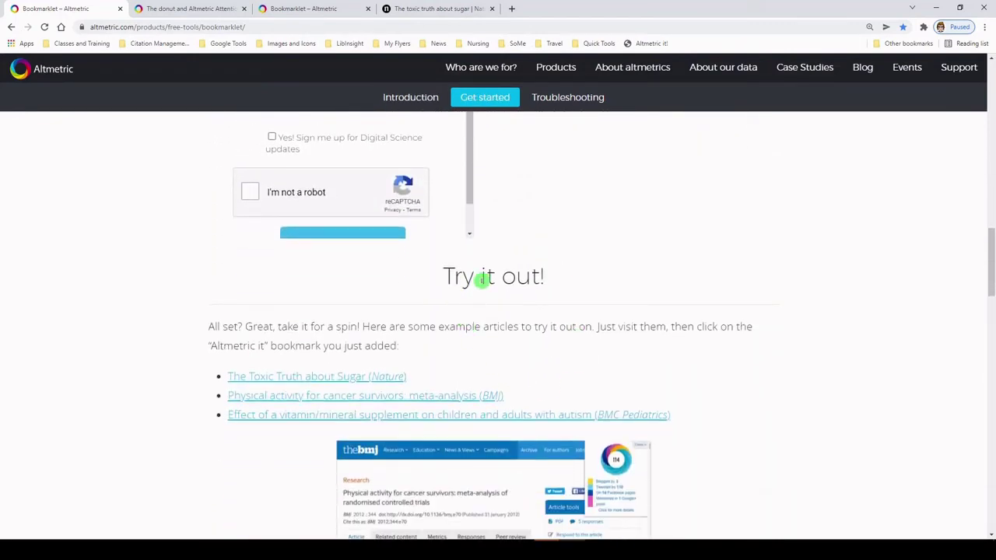
scroll(529, 342, "down", 1)
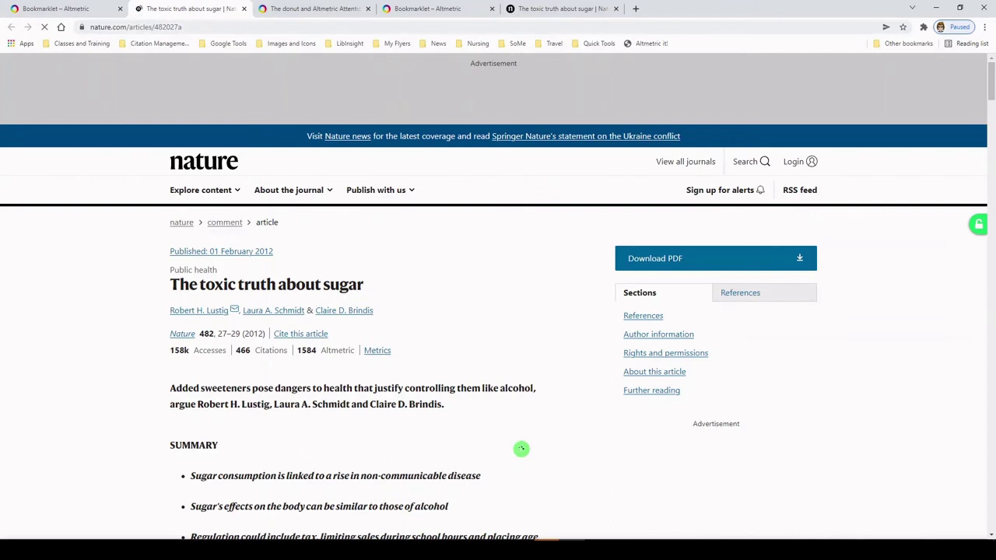
- Run the Altmetric it! bookmarklet on the Nature article "The toxic truth about sugar" and open its full Altmetric details
left_click(652, 43)
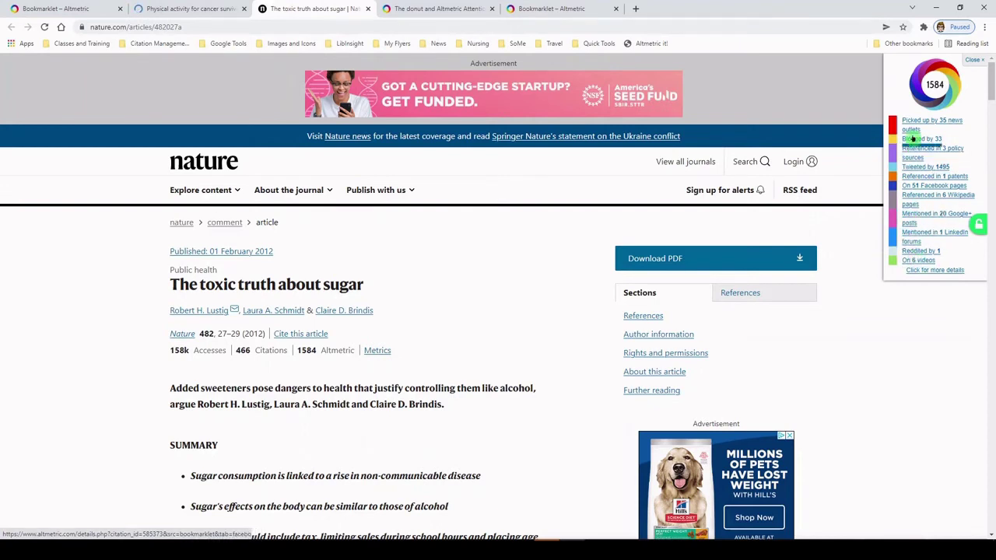
left_click(940, 270)
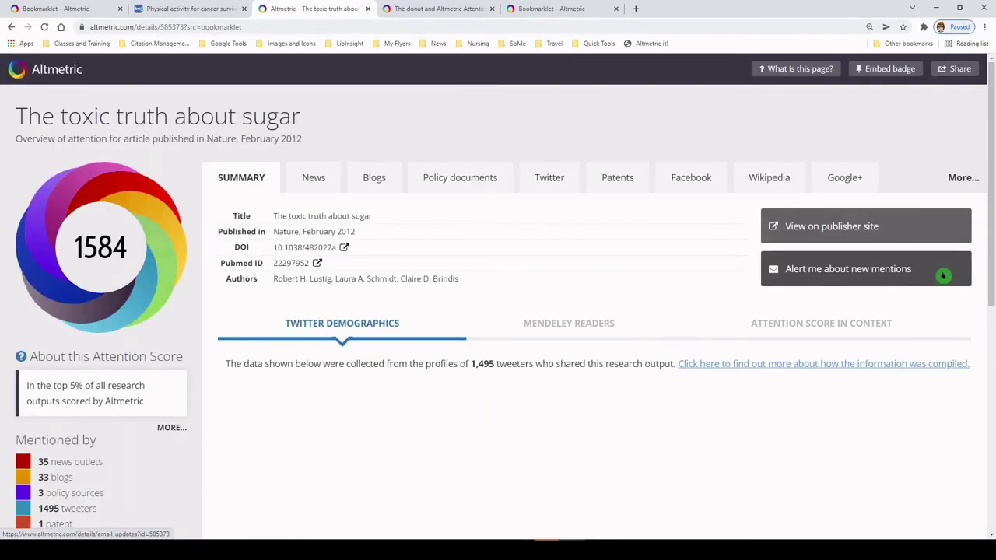
scroll(309, 351, "down", 2)
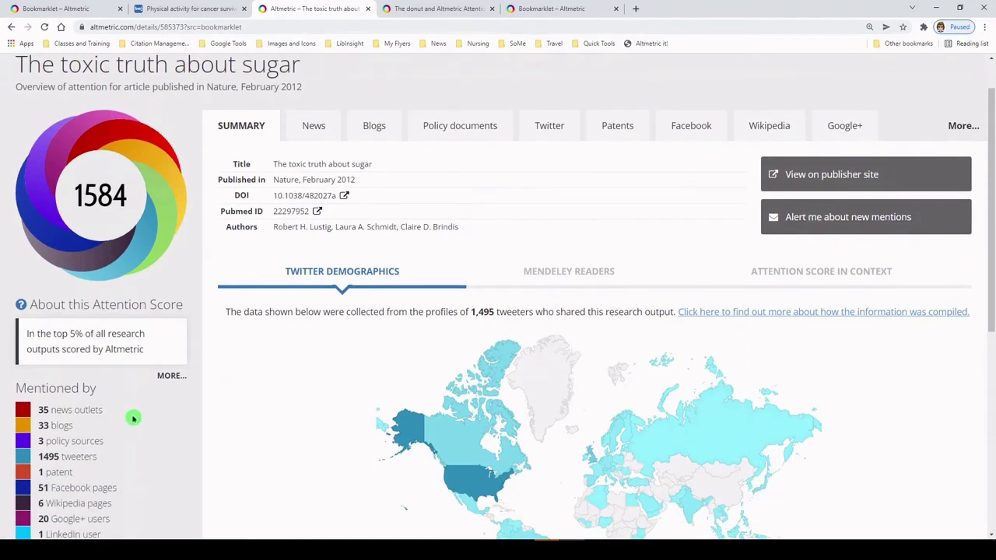
scroll(309, 351, "up", 2)
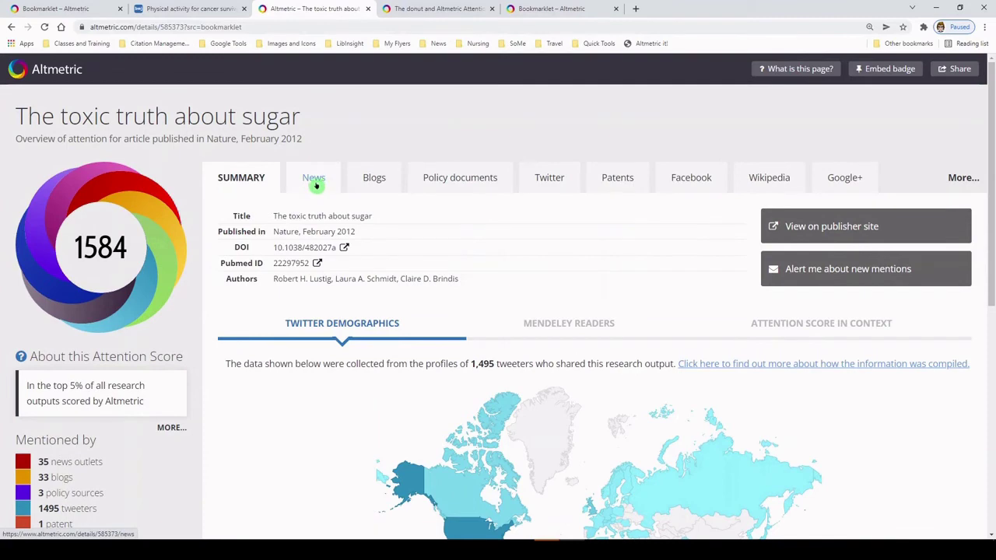
- View the sugar article's news mentions and check which additional attention sources are offered
left_click(313, 183)
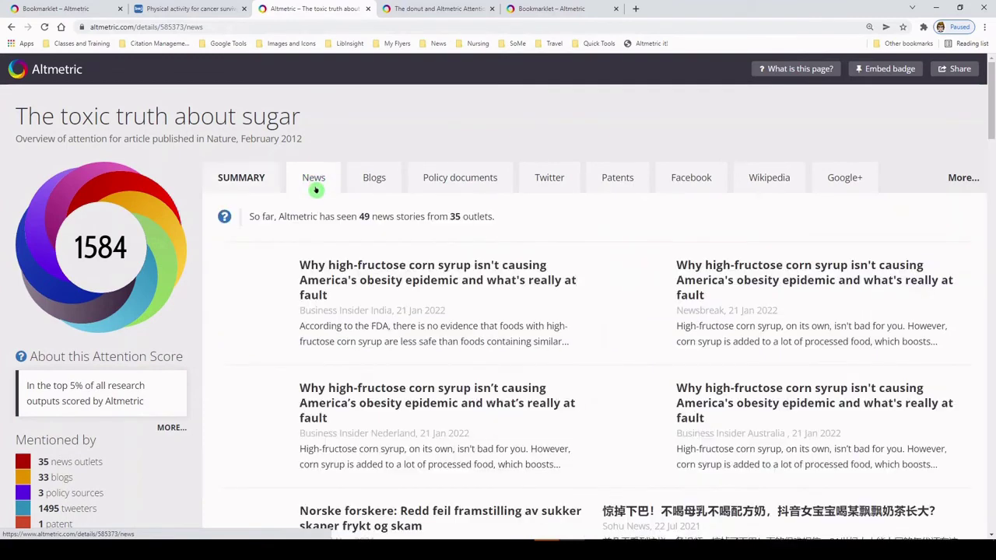
scroll(353, 253, "down", 1)
left_click(366, 230)
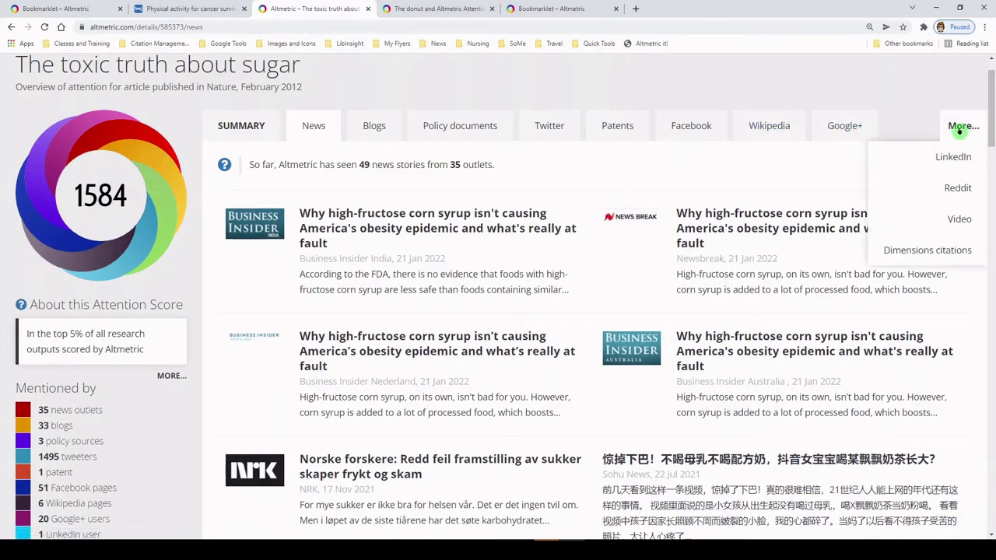
scroll(657, 283, "up", 1)
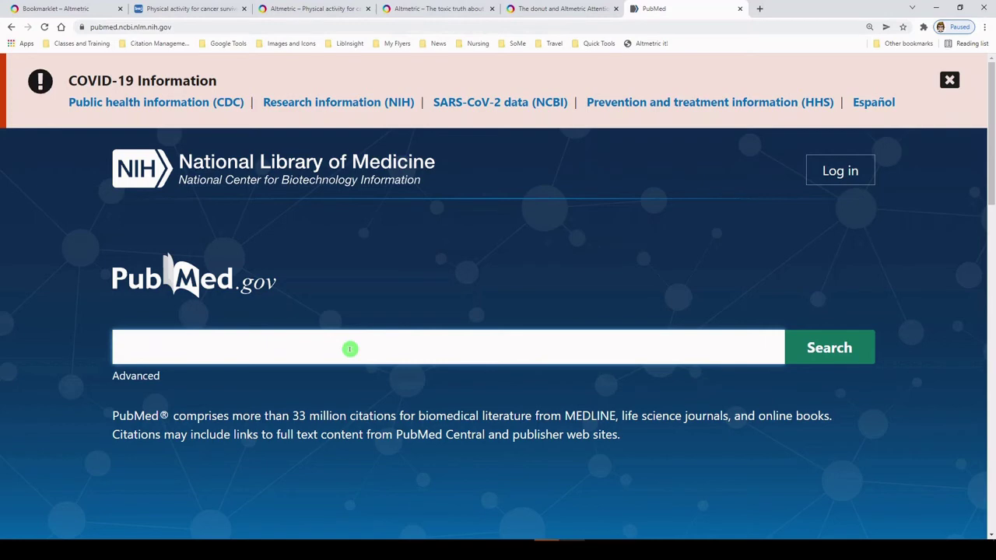
- Search PubMed for "hydroxychloroquine AND covid"
type("hydo")
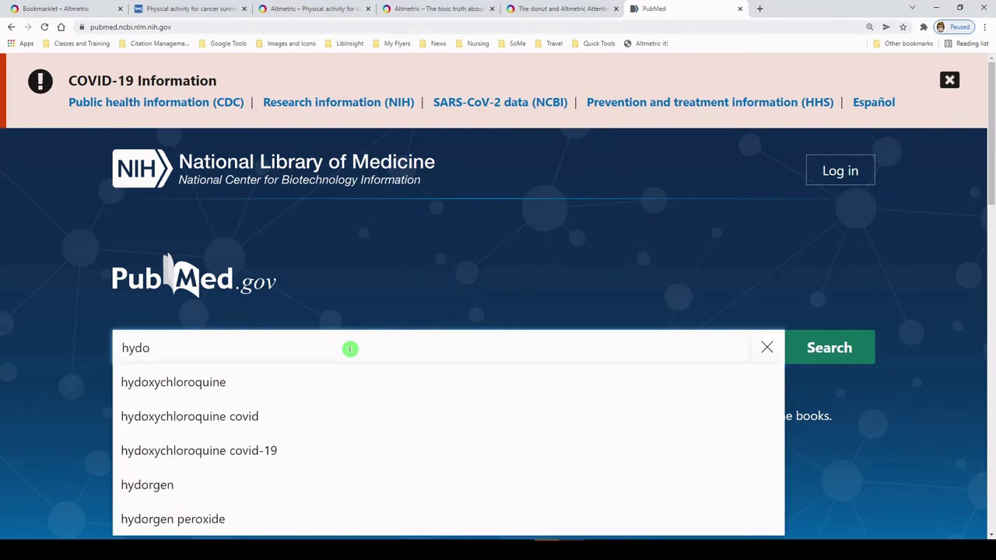
key("BackSpace")
type("roxychol")
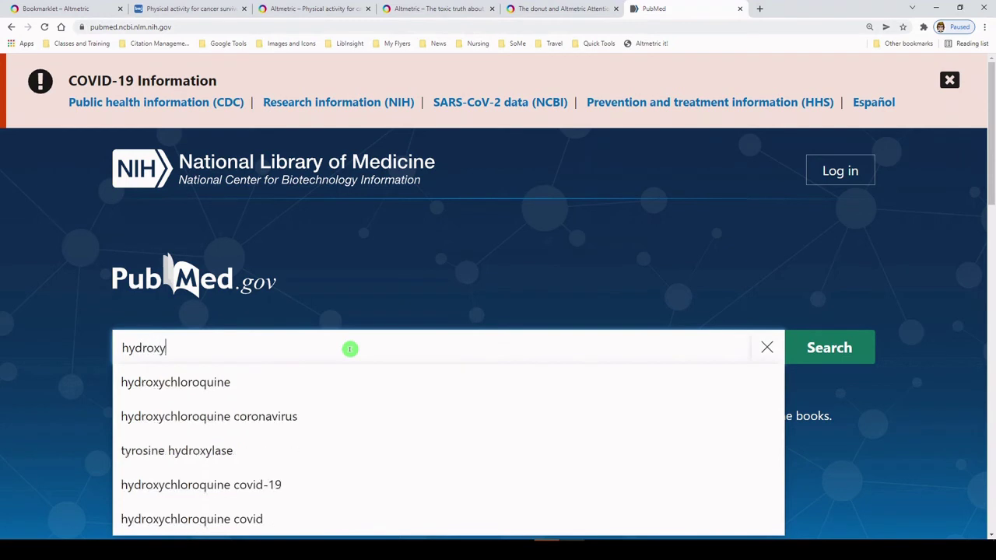
key("BackSpace")
key("BackSpace")
type("lo")
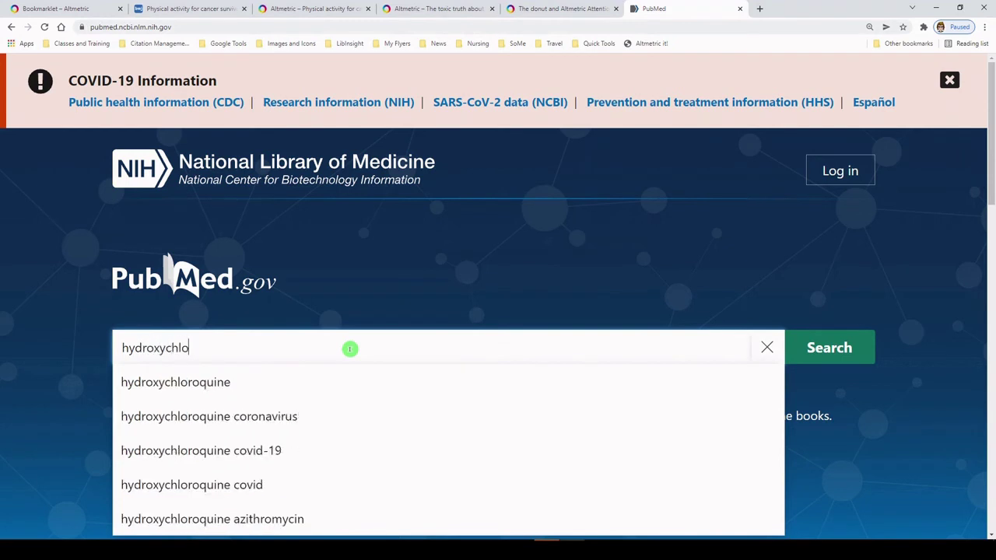
type("roquine AN")
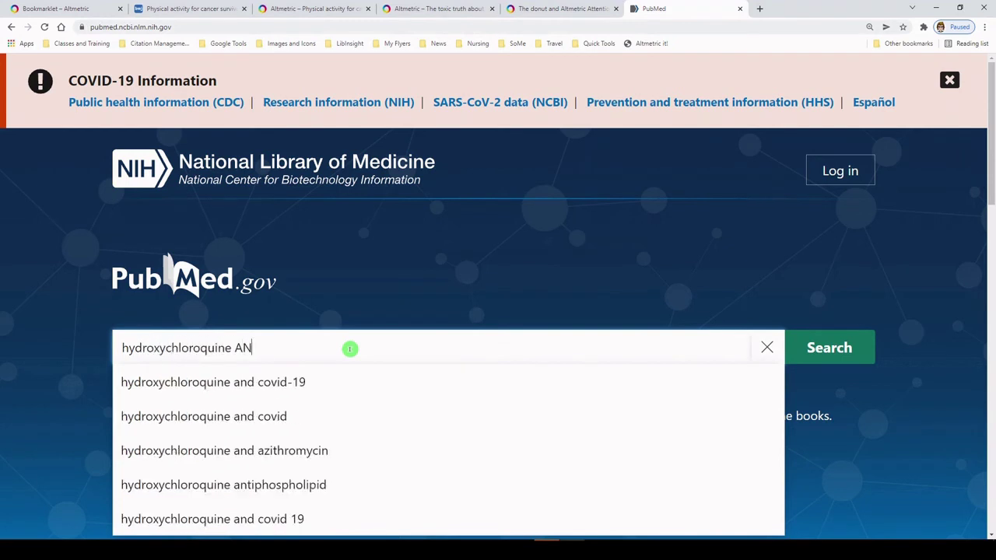
type("D covid")
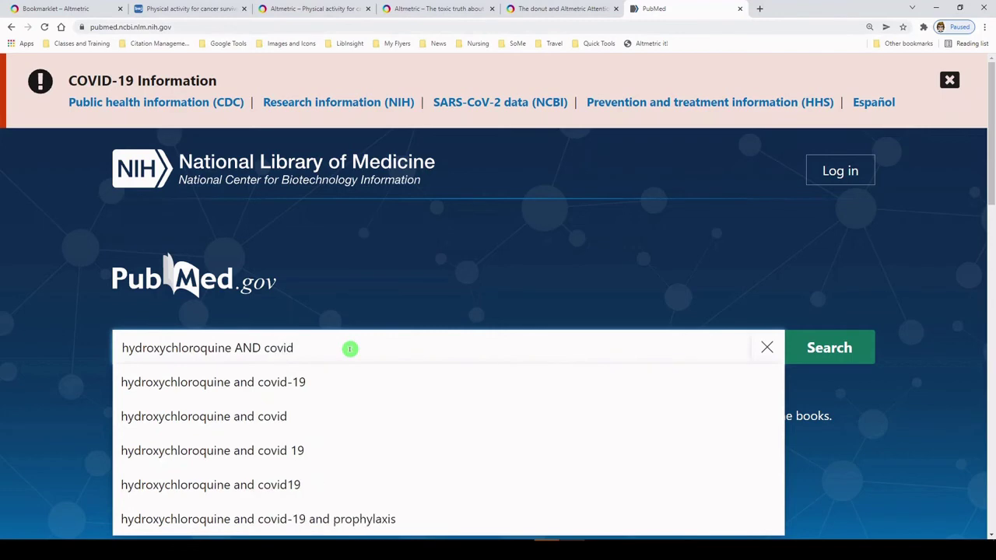
left_click(820, 336)
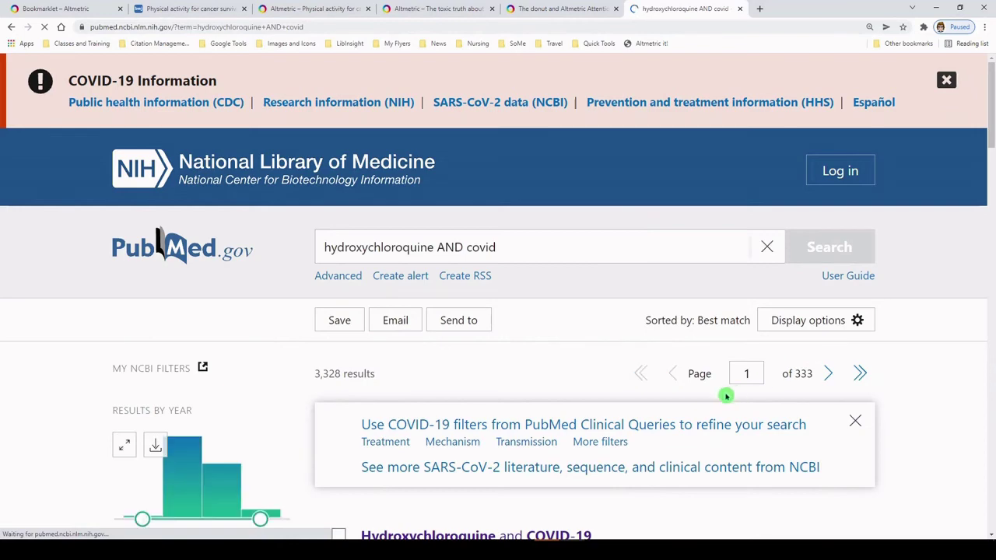
- Open the tenth result, the meta-analysis on hydroxychloroquine for COVID-19 prophylaxis, and run the Altmetric it! bookmarklet on it
scroll(541, 366, "down", 15)
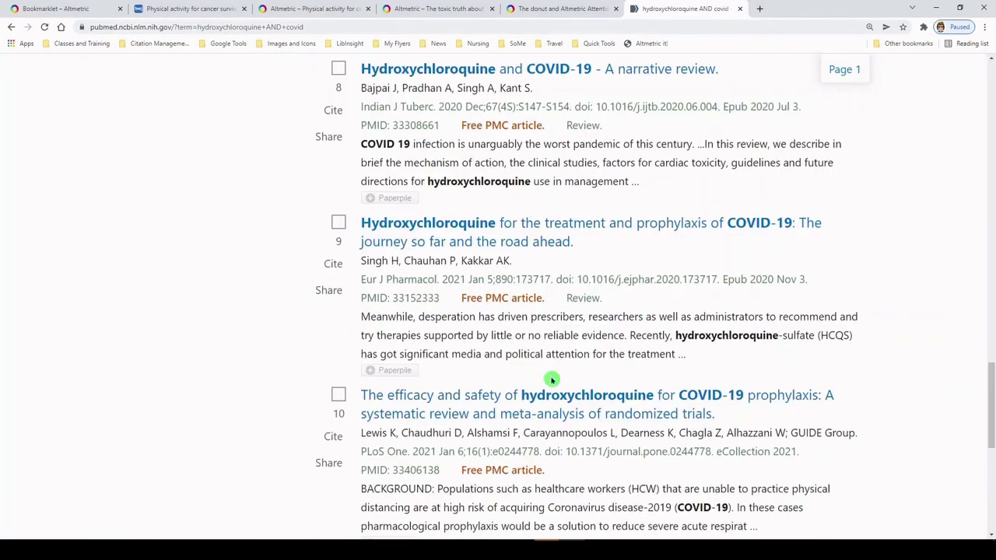
scroll(548, 377, "down", 3)
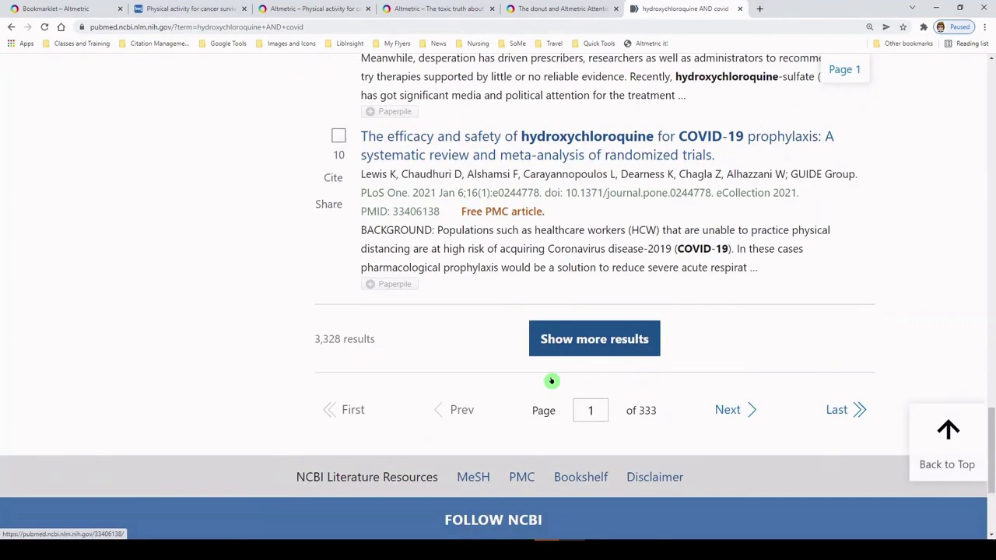
left_click(432, 141)
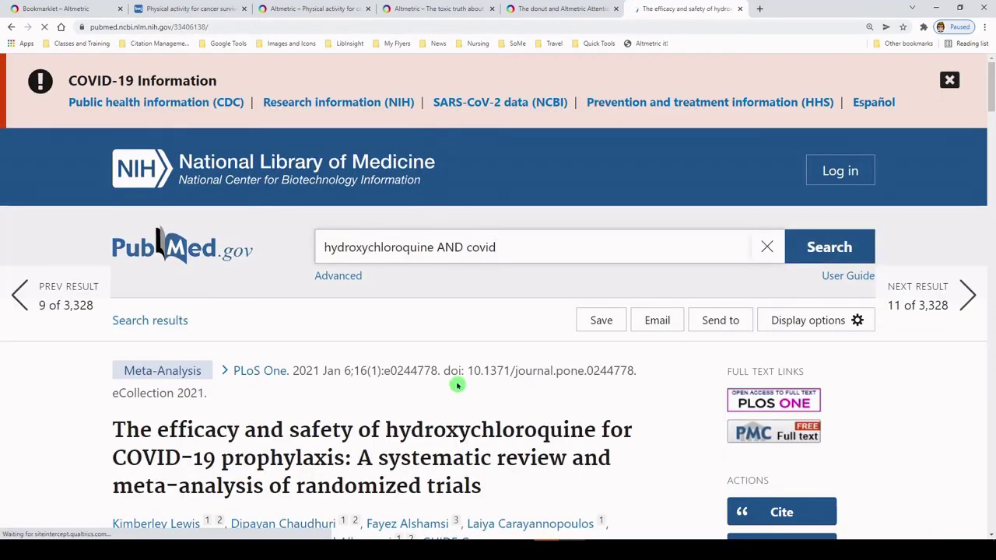
left_click(642, 45)
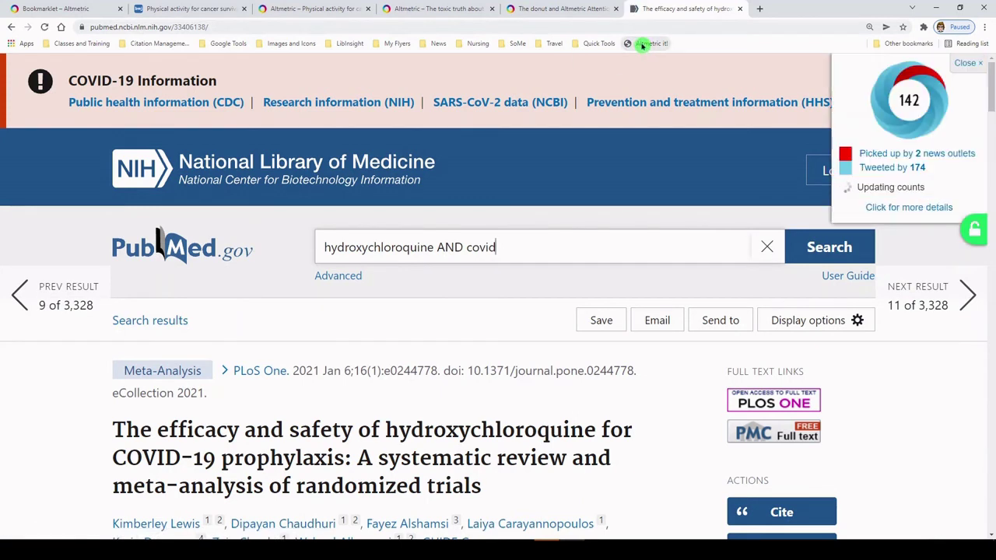